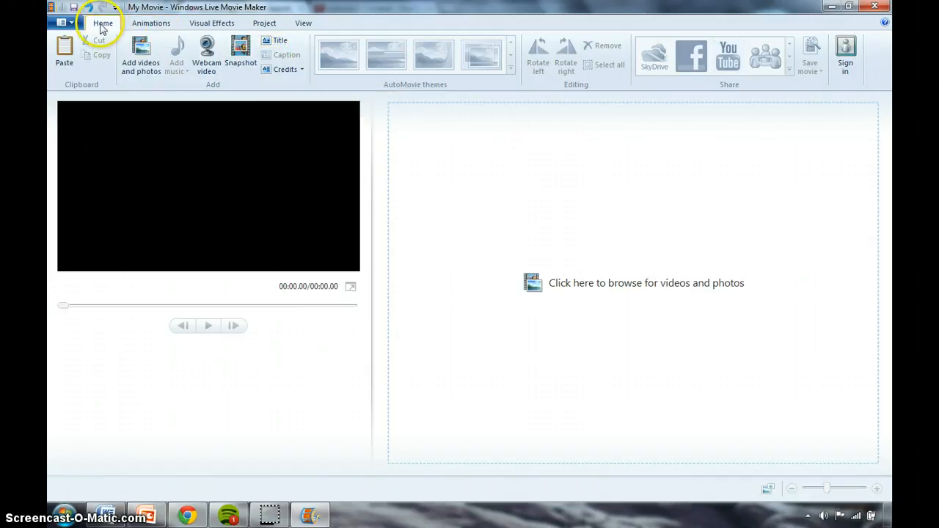
Step: Add a title clip to the empty movie and replace its text with "Sample Video"
left_click(147, 74)
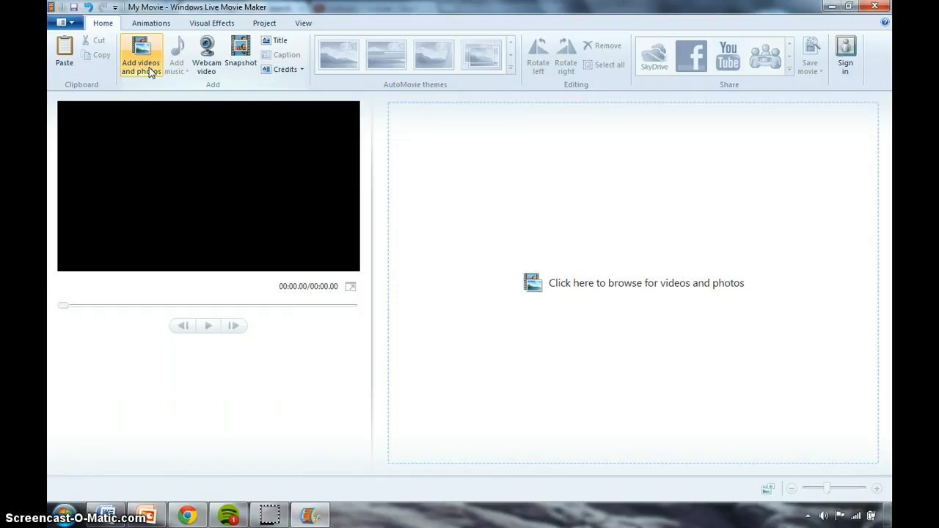
left_click(277, 41)
left_click_drag(262, 193, 139, 192)
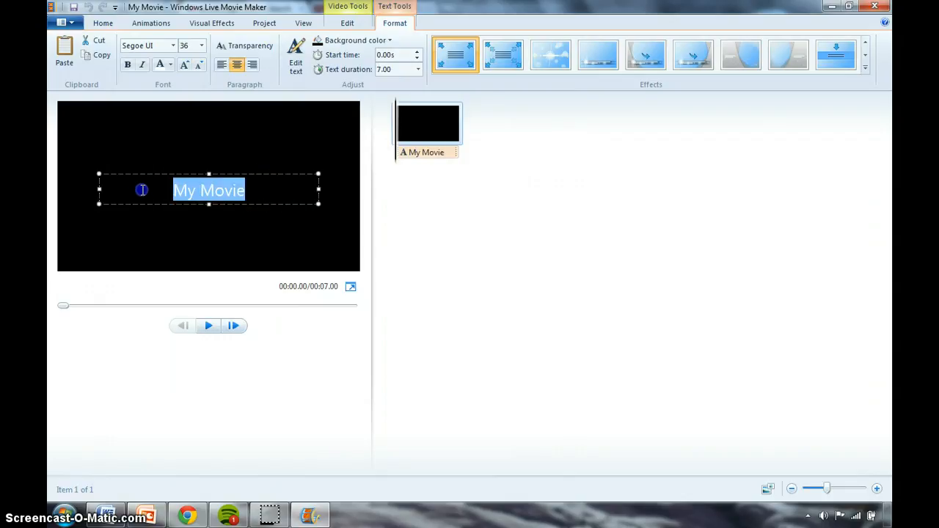
type("sam")
key("BackSpace")
key("BackSpace")
key("BackSpace")
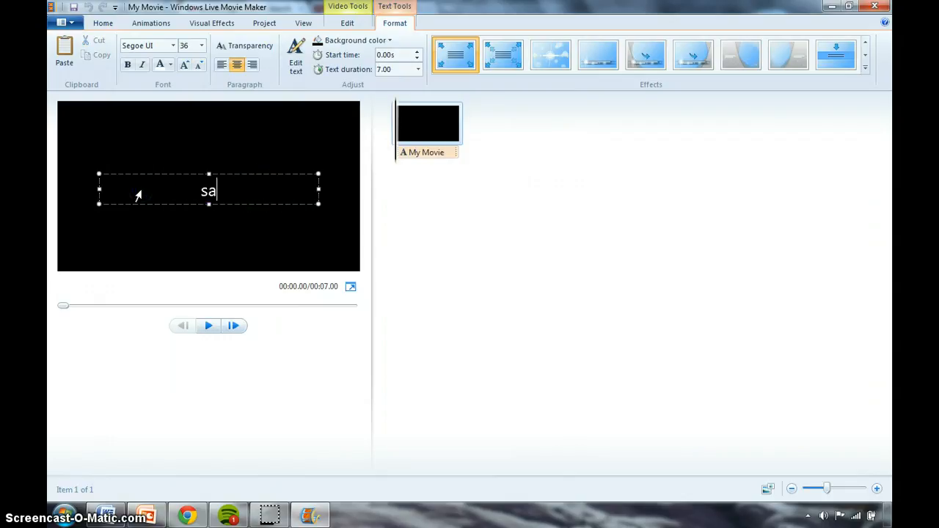
type("Sample")
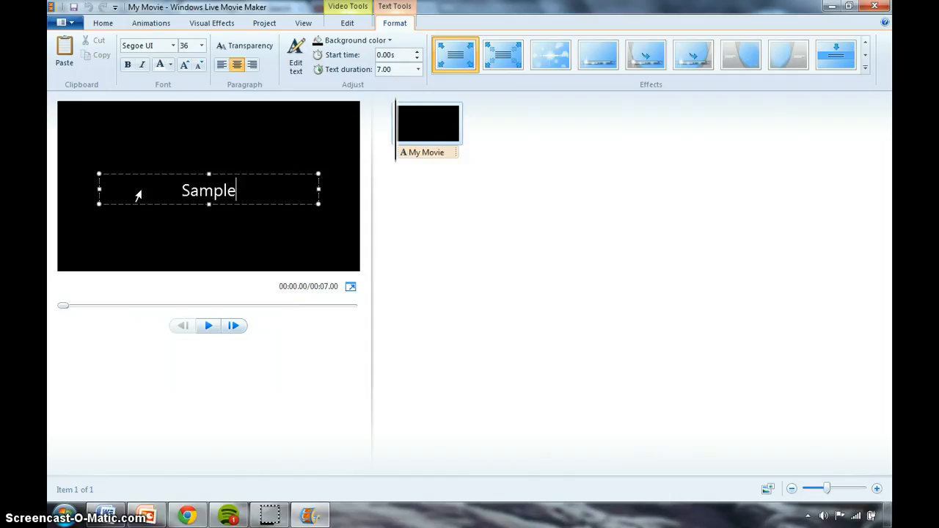
type("Video")
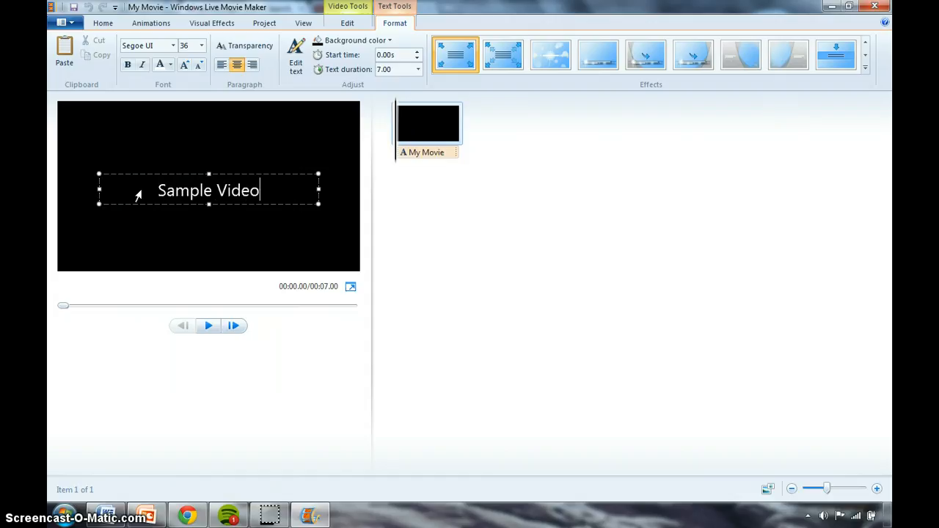
Step: Format the "Sample Video" title text in Palatino Linotype, size 48, with a blue font color
left_click_drag(259, 191, 157, 192)
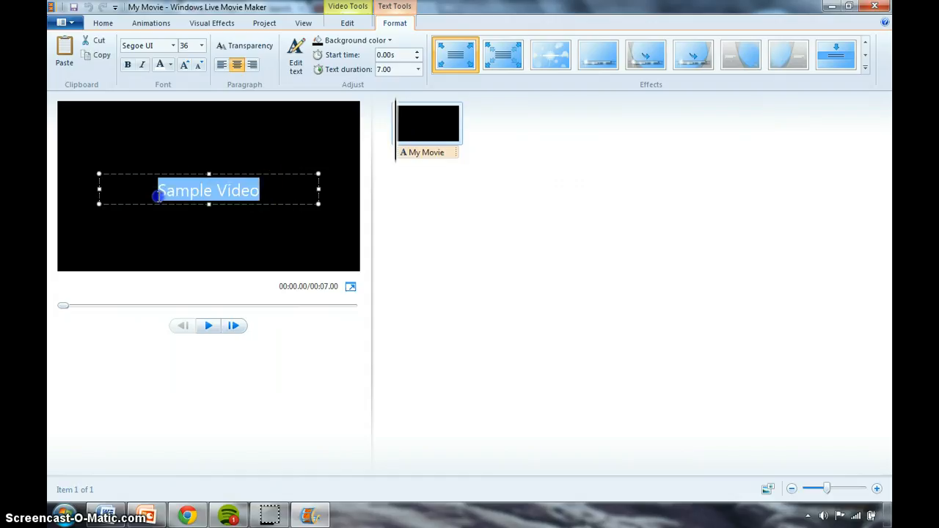
left_click(174, 46)
left_click(183, 71)
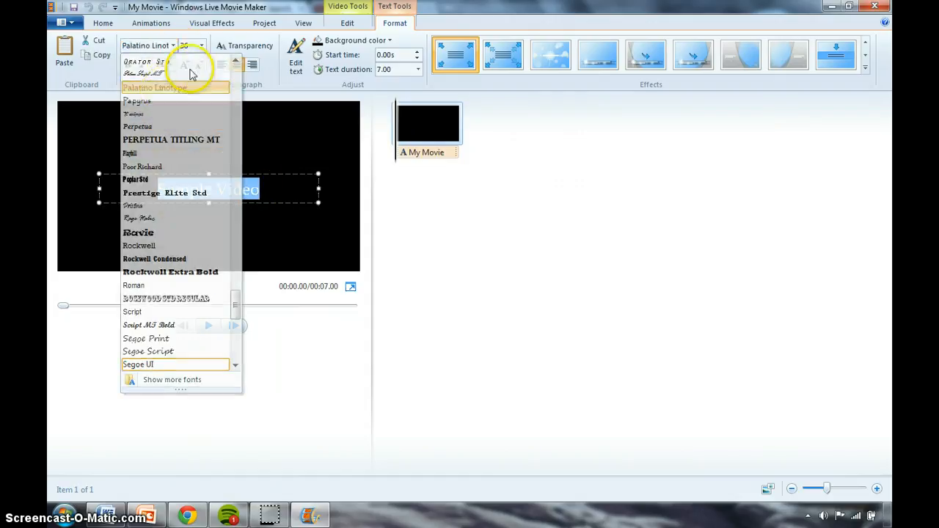
left_click(200, 46)
left_click(186, 217)
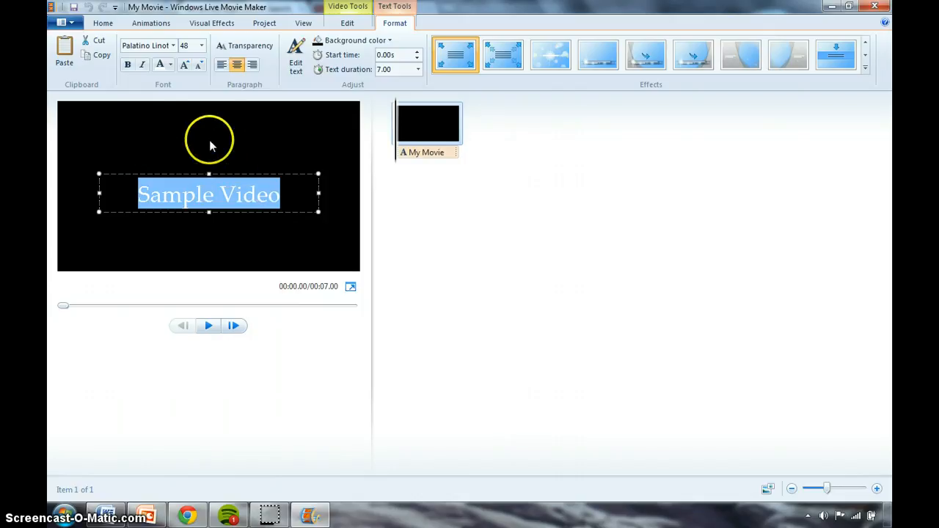
left_click(170, 64)
left_click(174, 140)
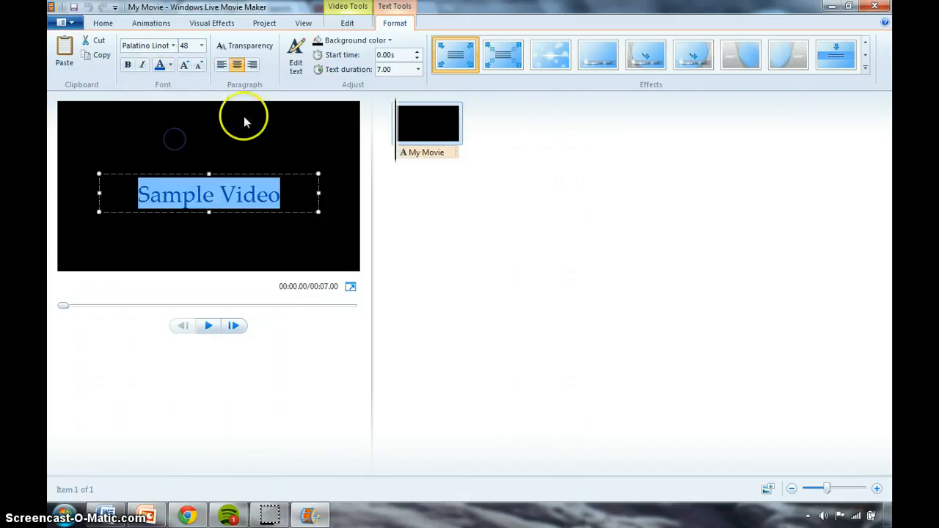
Step: Give the title clip a light blue background and set its text duration to 5.00 seconds
left_click(385, 40)
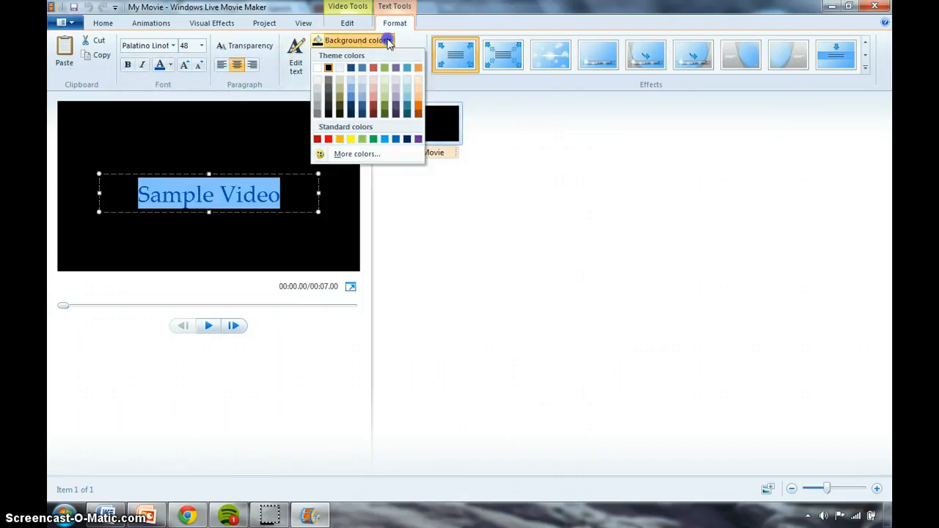
left_click(352, 79)
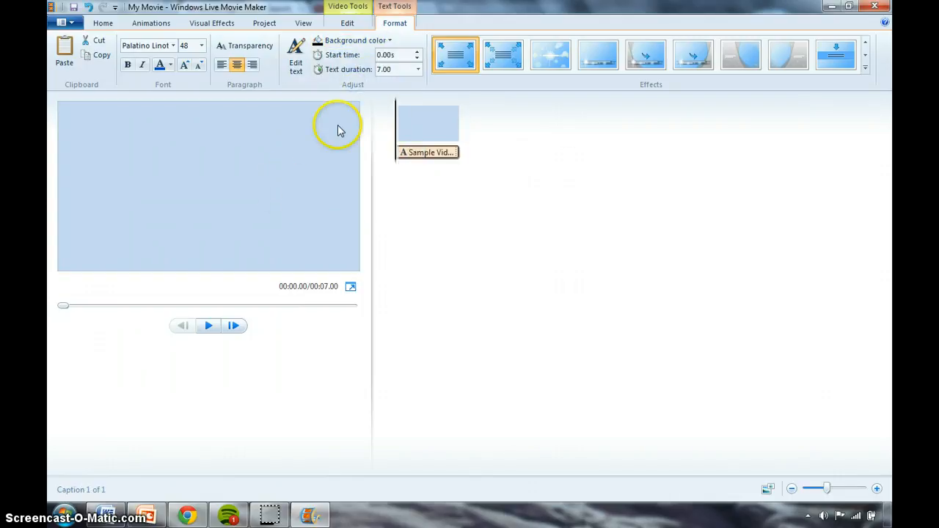
left_click(418, 70)
left_click(402, 128)
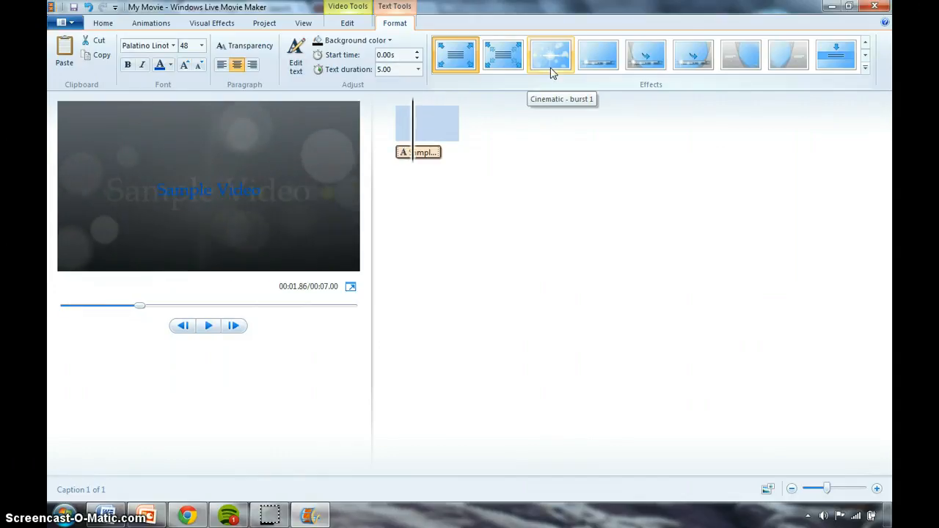
Step: Apply the Cinematic - burst 1 effect to the title text and play the title clip to preview it
left_click(552, 65)
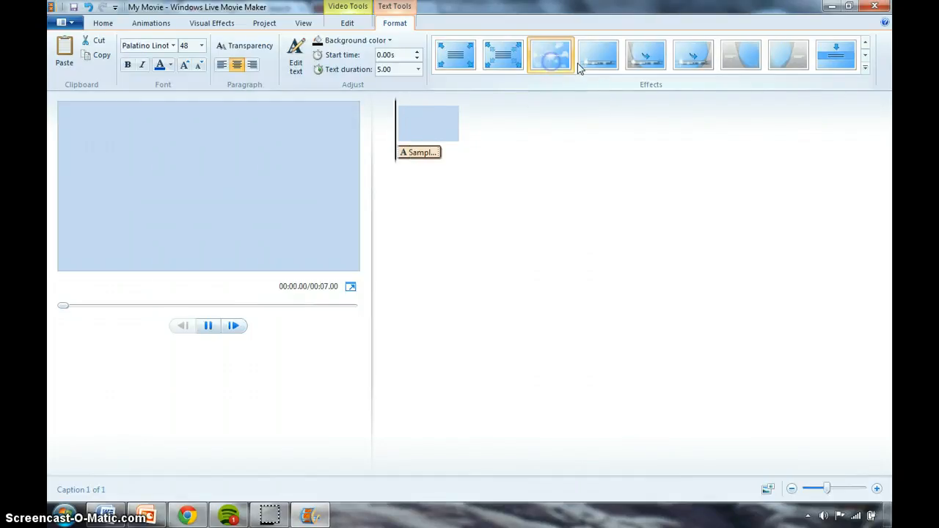
left_click(866, 68)
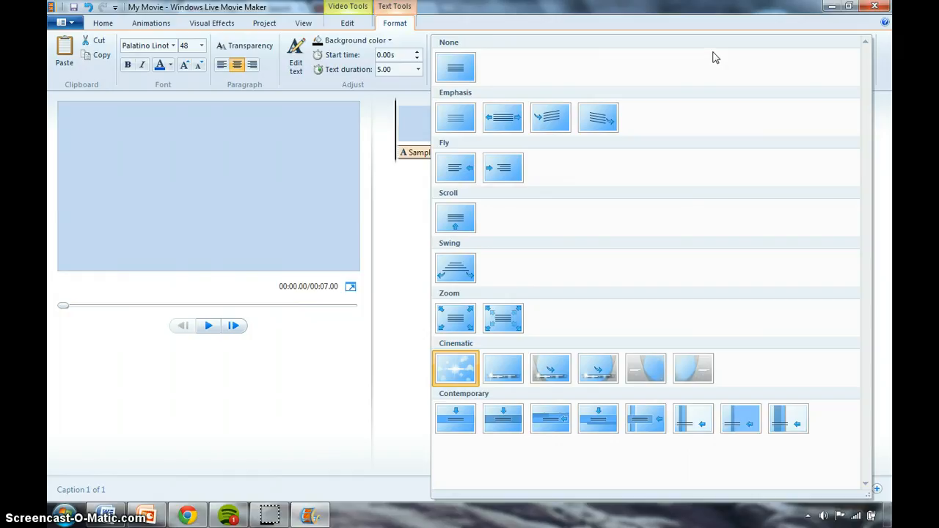
left_click(410, 200)
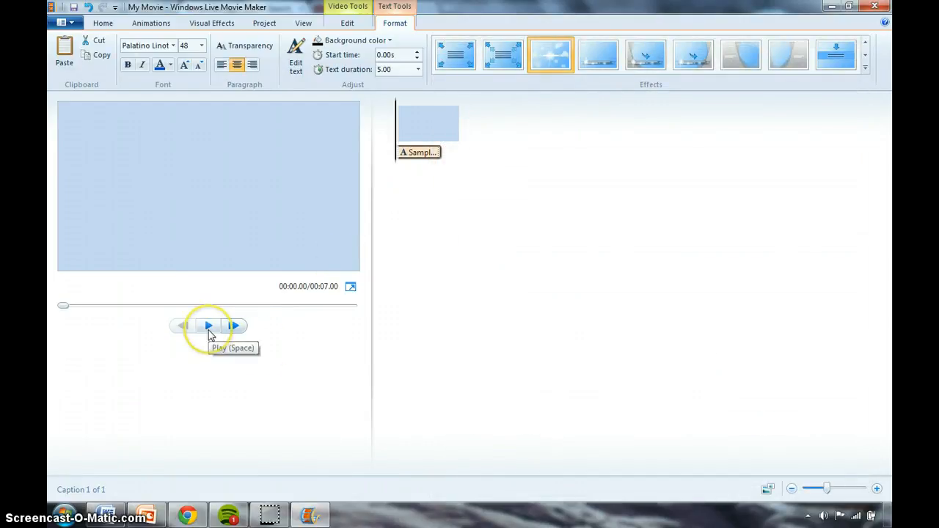
left_click(209, 326)
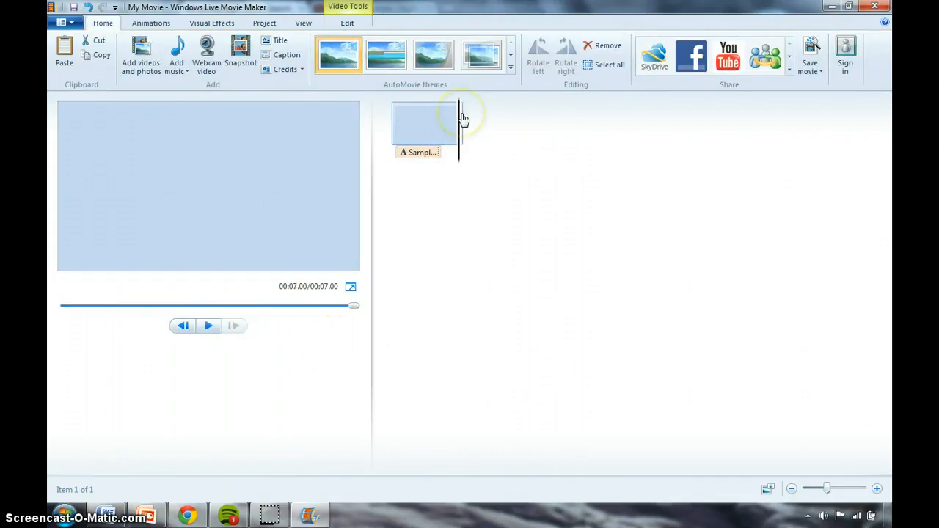
Step: Add the video DSCN1220 from the 100NIKON folder to the movie after the title clip
left_click(139, 67)
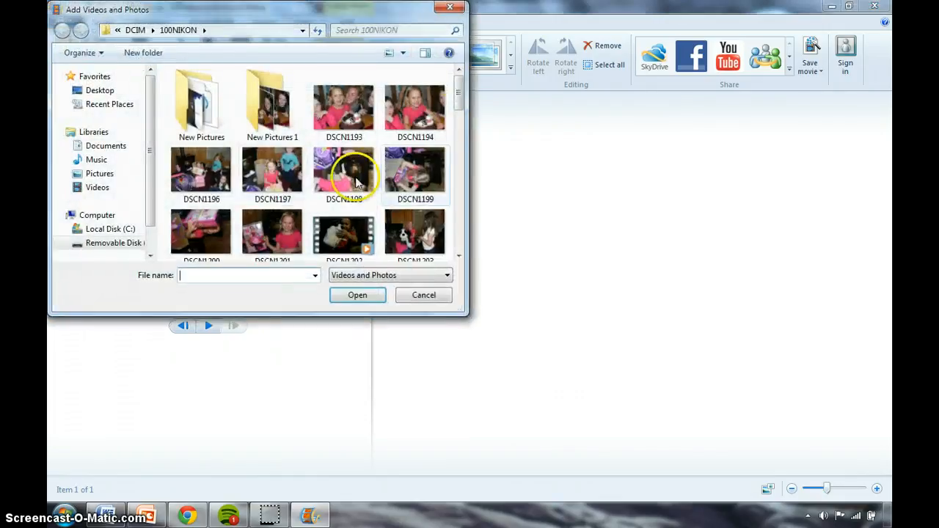
left_click_drag(457, 94, 462, 149)
left_click(343, 176)
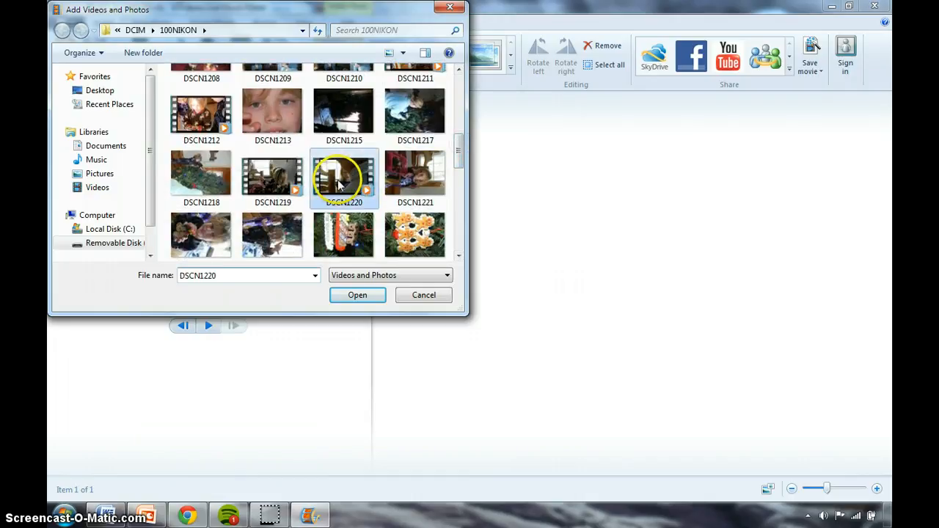
left_click(364, 302)
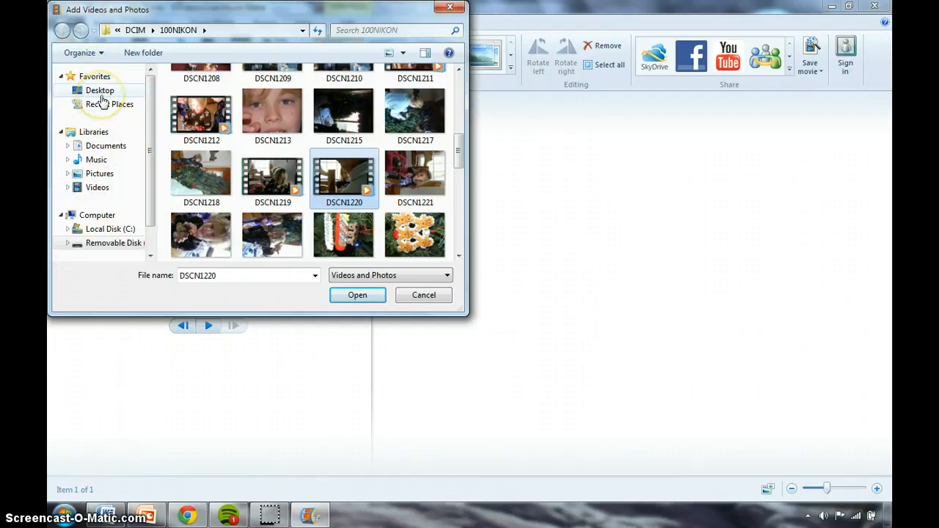
left_click(112, 245)
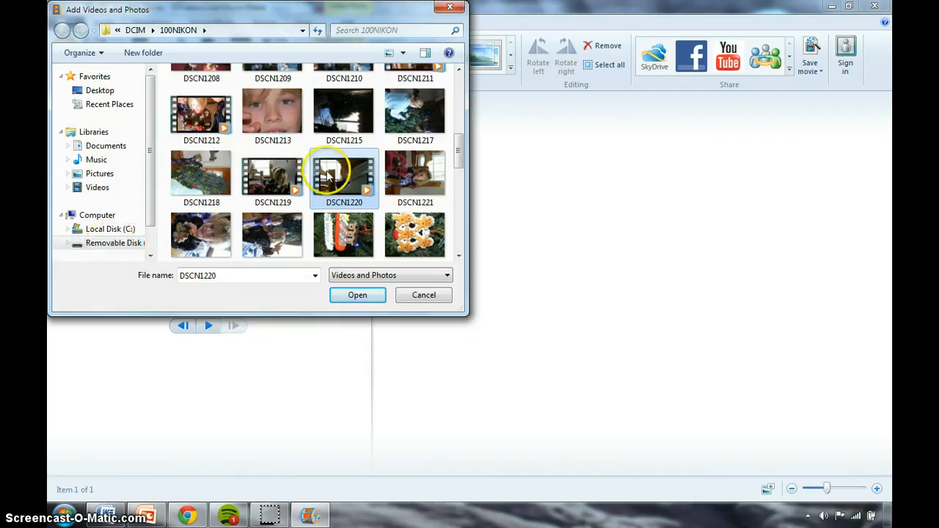
left_click(356, 295)
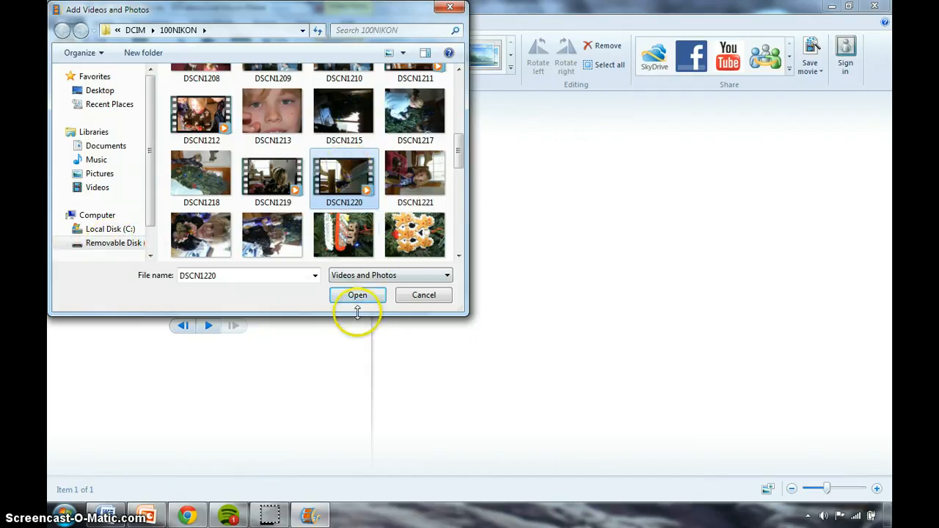
left_click(411, 278)
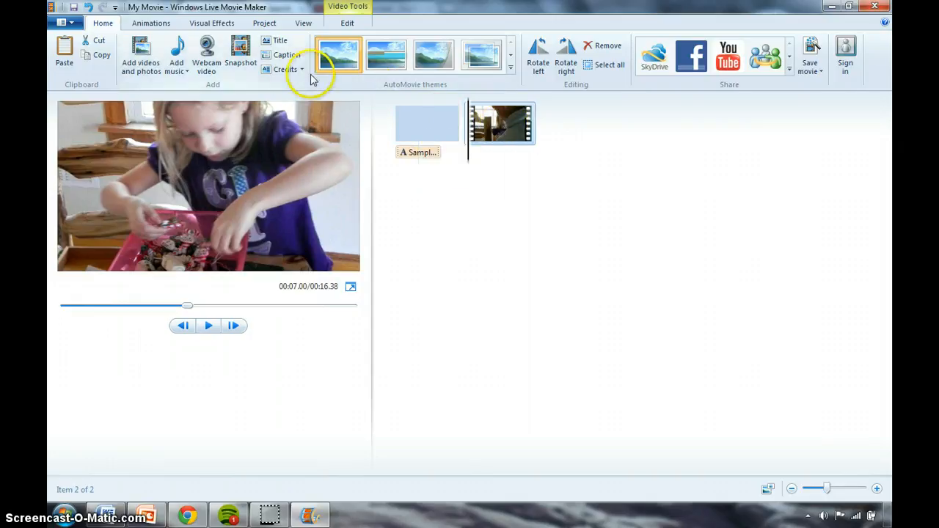
Step: Apply the Diagonal - cross out transition and the first black-and-white visual effect to the video clip
left_click(149, 26)
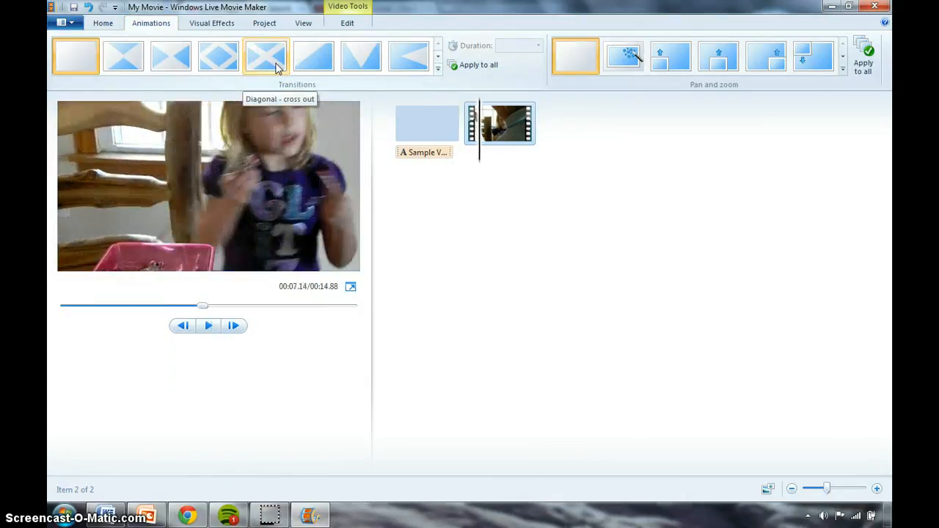
left_click(277, 66)
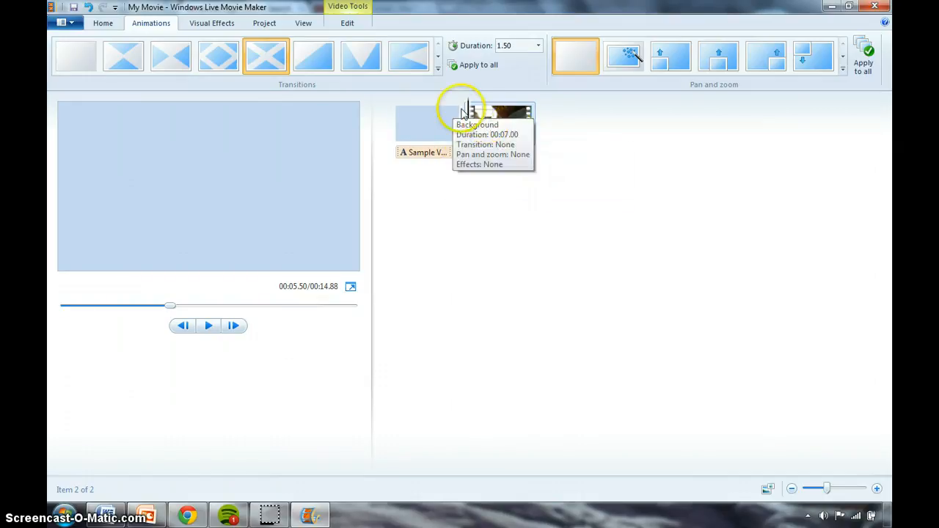
left_click(214, 25)
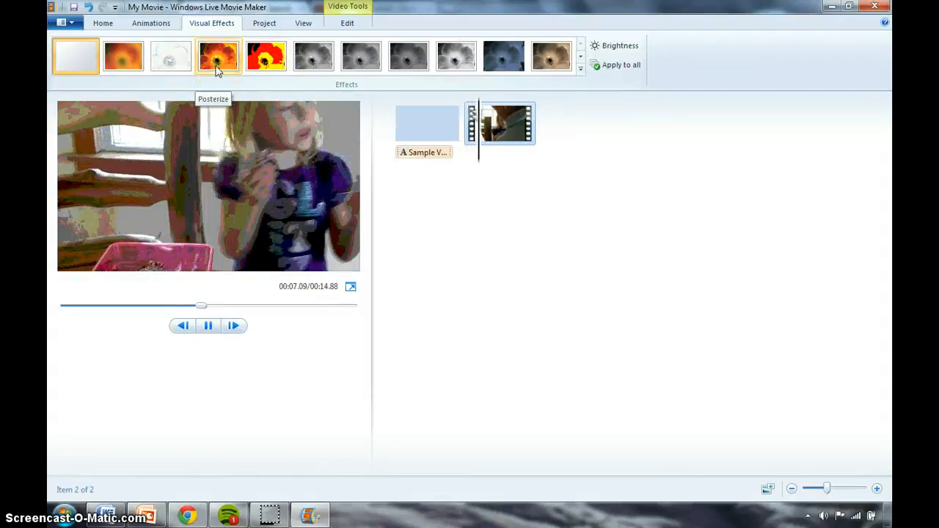
left_click(315, 64)
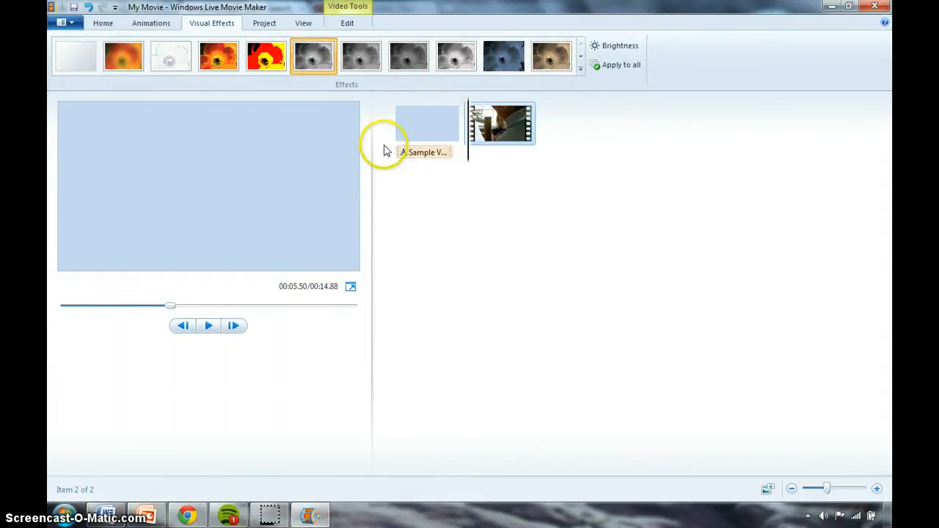
Step: Play the movie from its beginning to preview the title, transition and video effect
left_click_drag(468, 153, 396, 153)
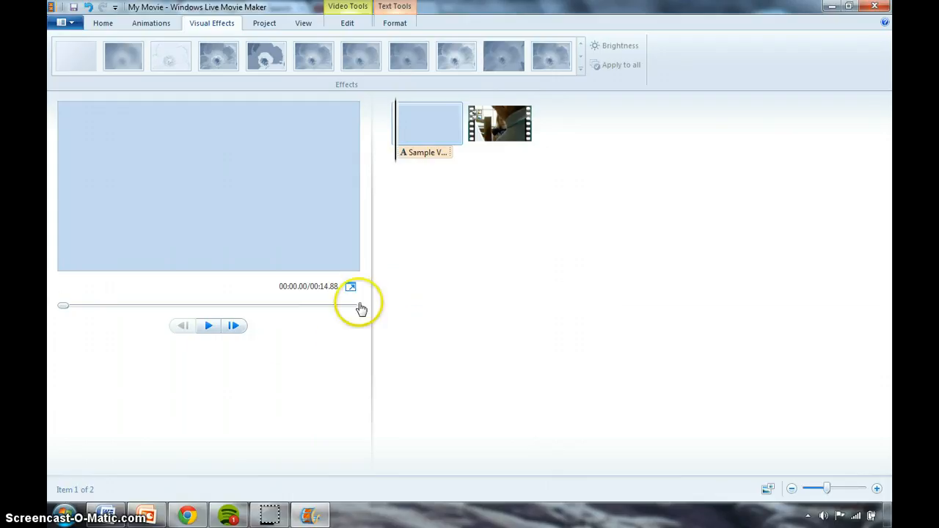
left_click(210, 327)
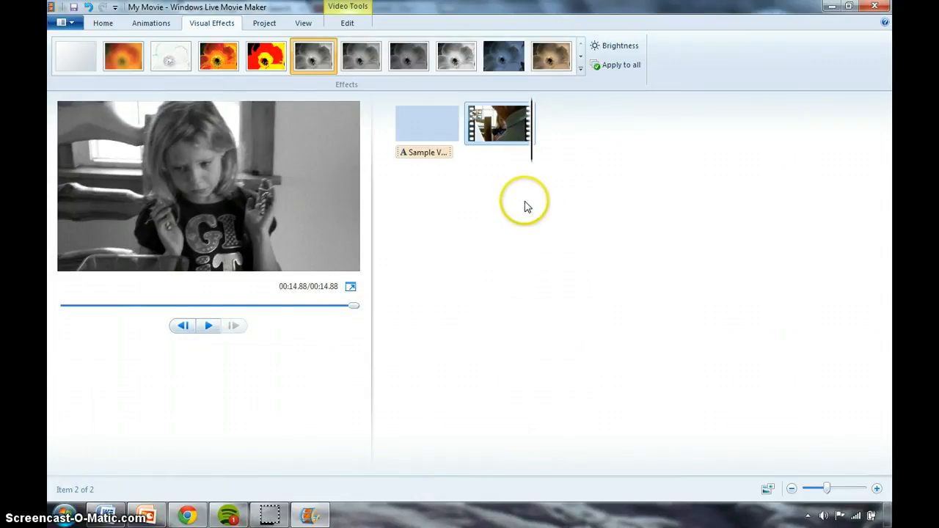
Step: Add the photo DSCN1193 from the 100NIKON folder to the end of the movie
left_click(103, 23)
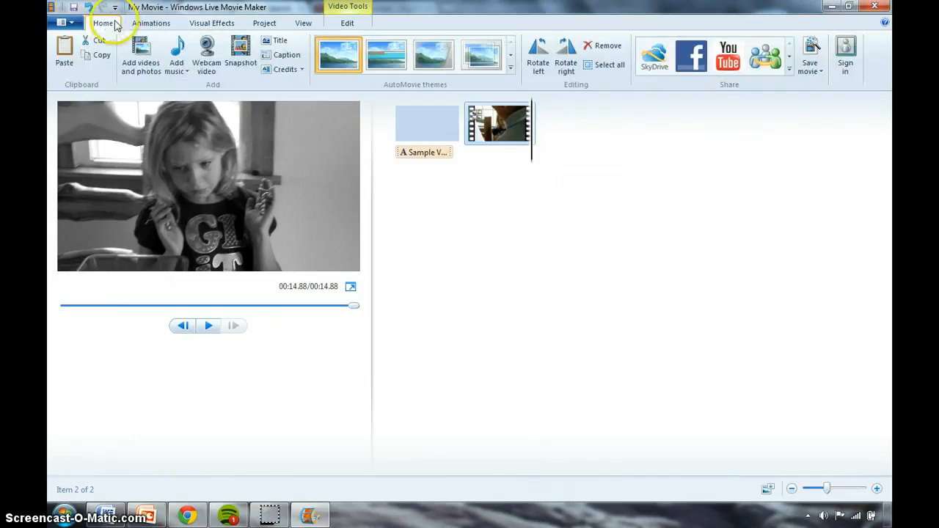
left_click(140, 57)
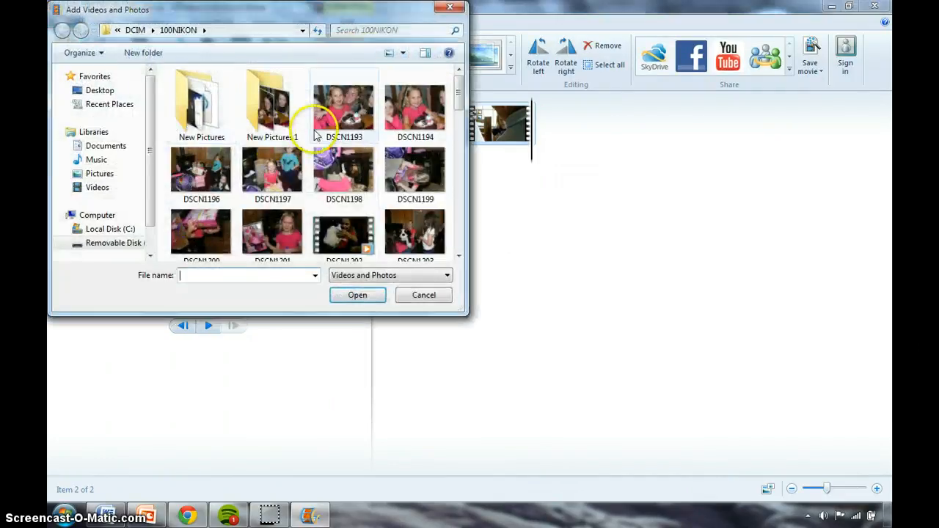
double_click(351, 104)
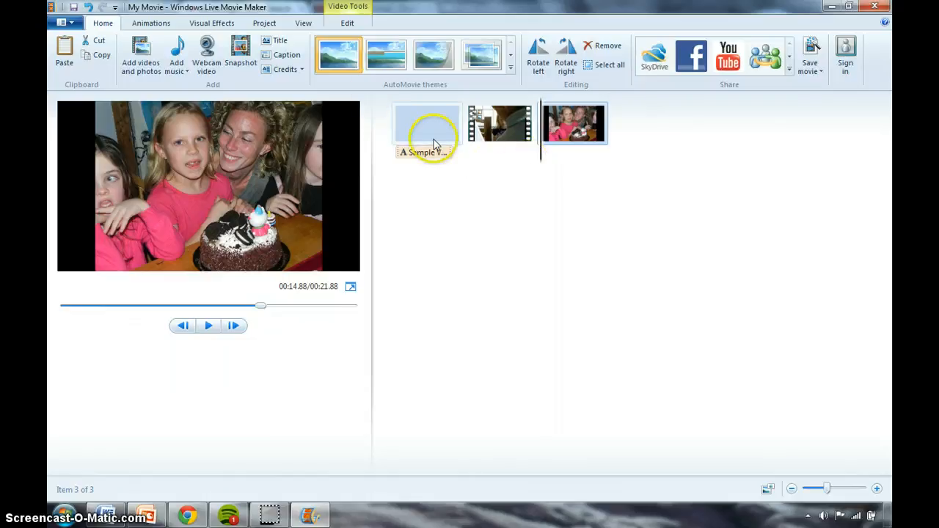
Step: Apply the Diagonals transition with the upward-pointing triangle to the birthday cake photo
left_click(152, 24)
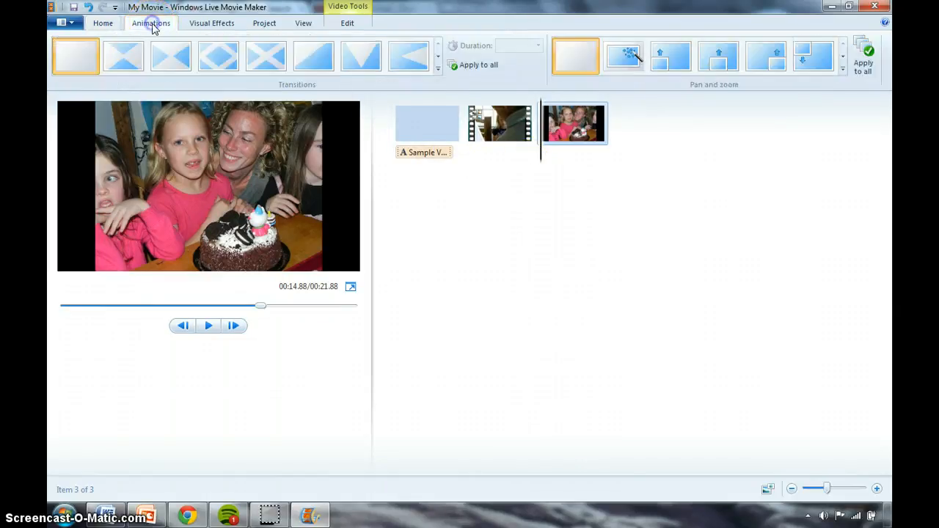
left_click(438, 69)
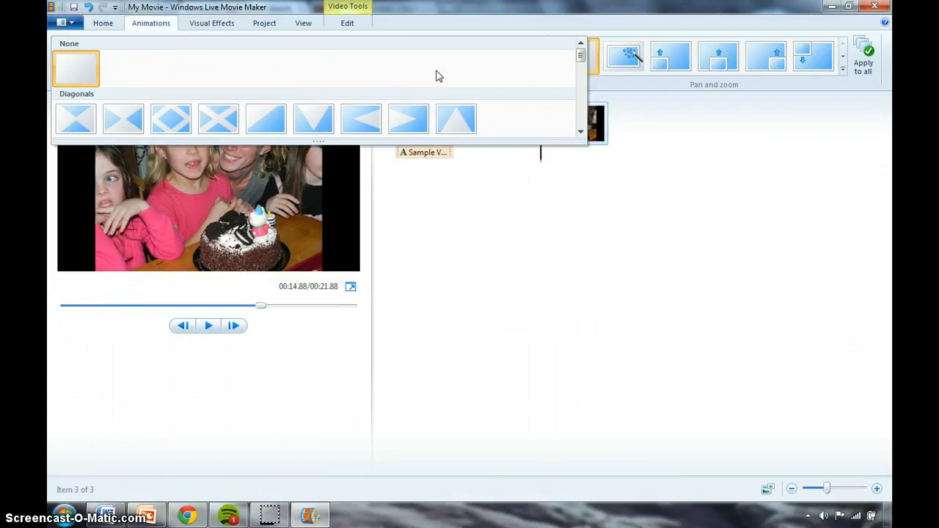
left_click(455, 110)
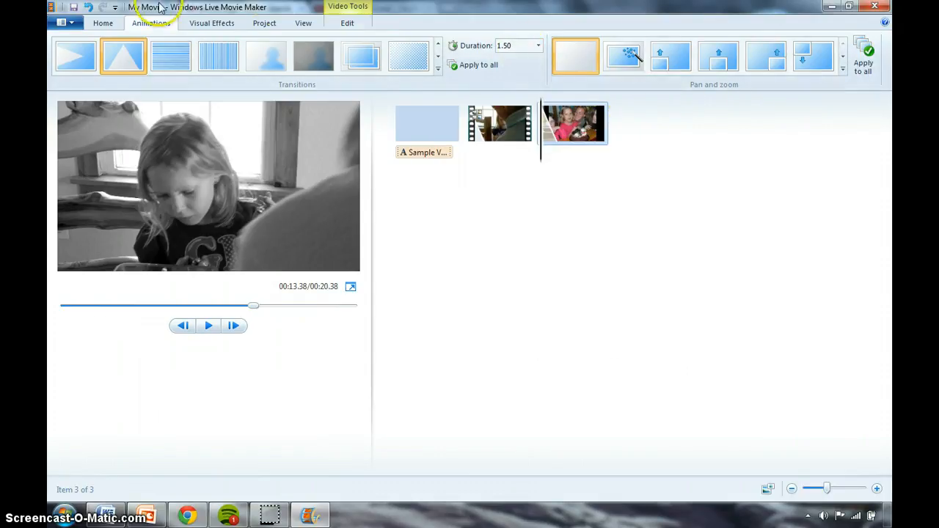
Step: Apply the high-contrast visual effect with the red-and-yellow flower thumbnail to the birthday cake photo
left_click(218, 24)
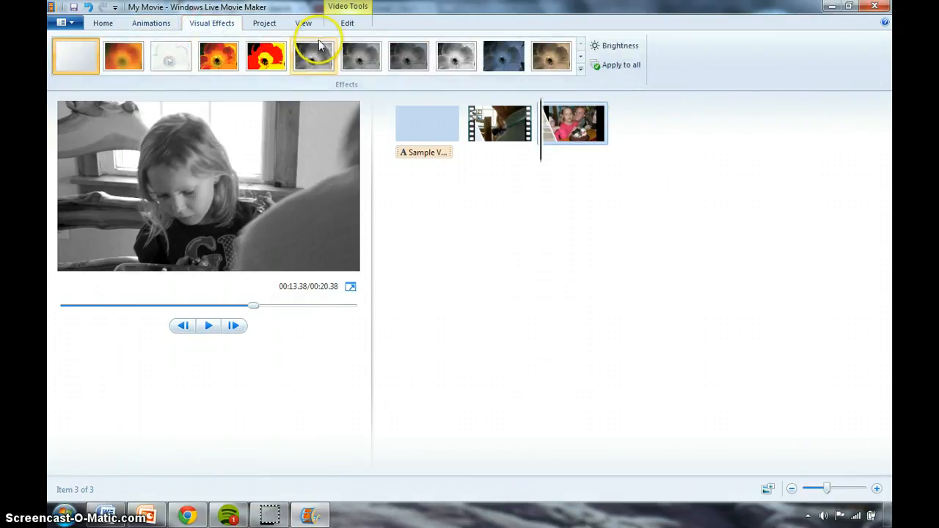
left_click(265, 59)
left_click(576, 124)
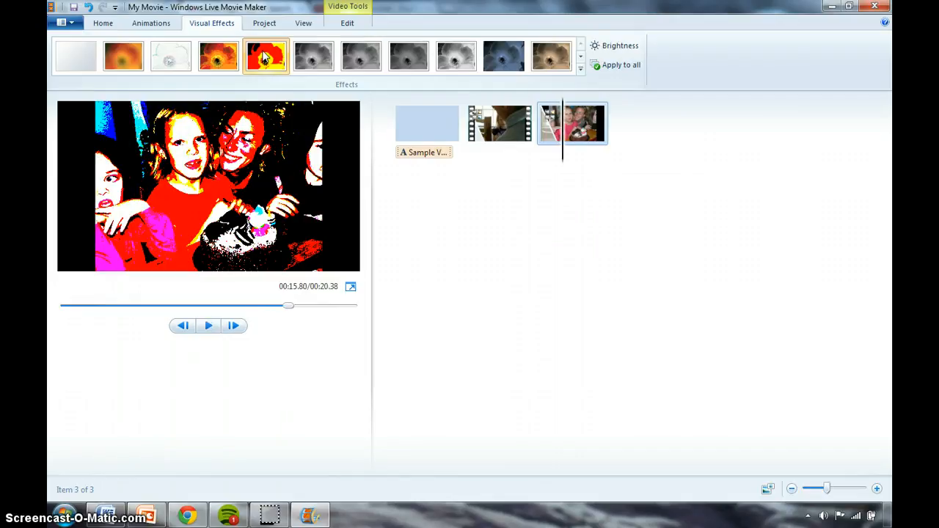
left_click(573, 225)
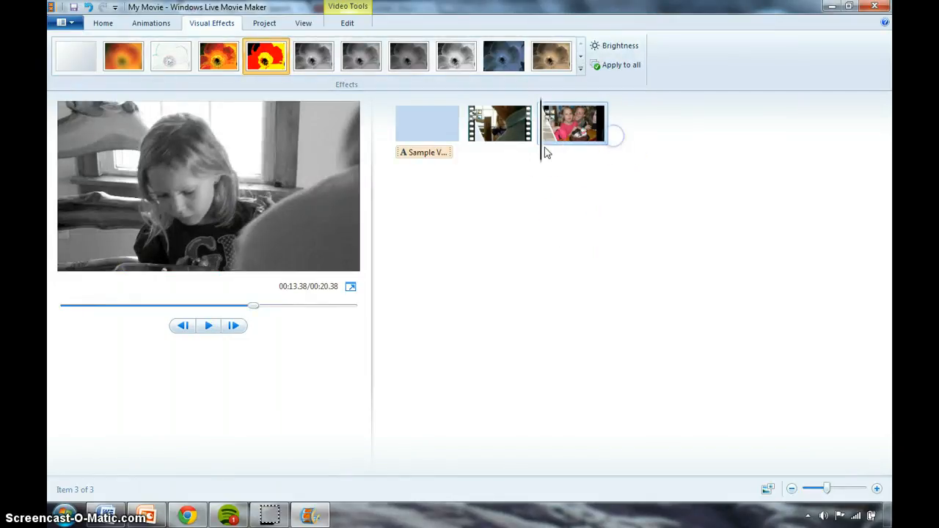
Step: Add a Director credit at the end of the movie and enter the director's name under DIRECTED BY
left_click_drag(543, 151, 615, 157)
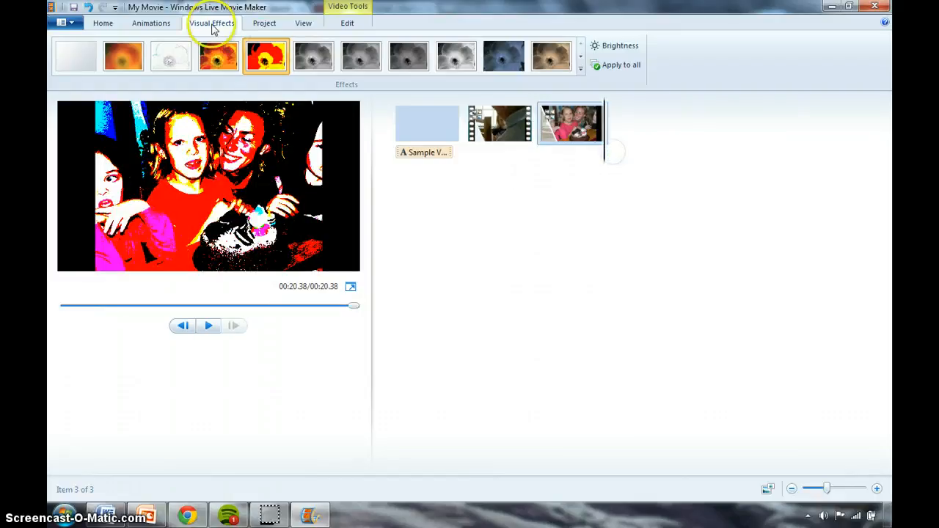
left_click(103, 24)
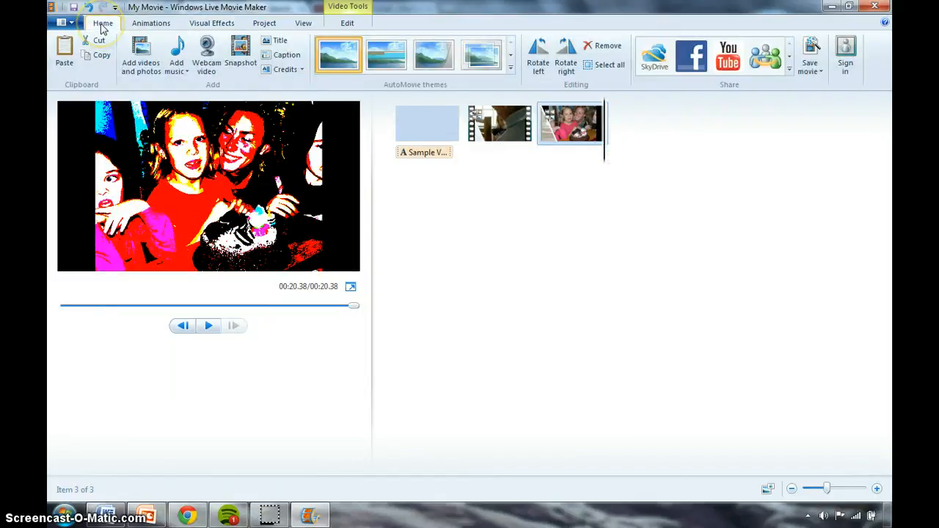
left_click(301, 71)
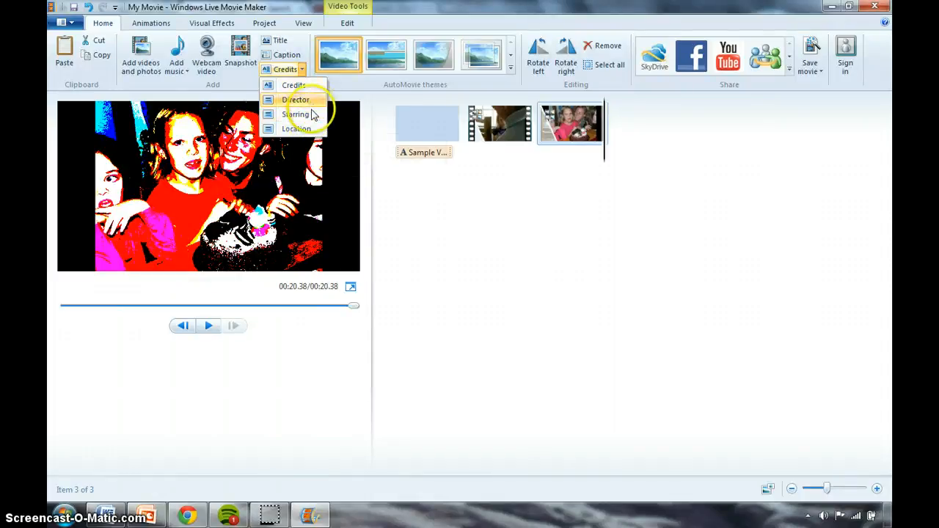
left_click(314, 100)
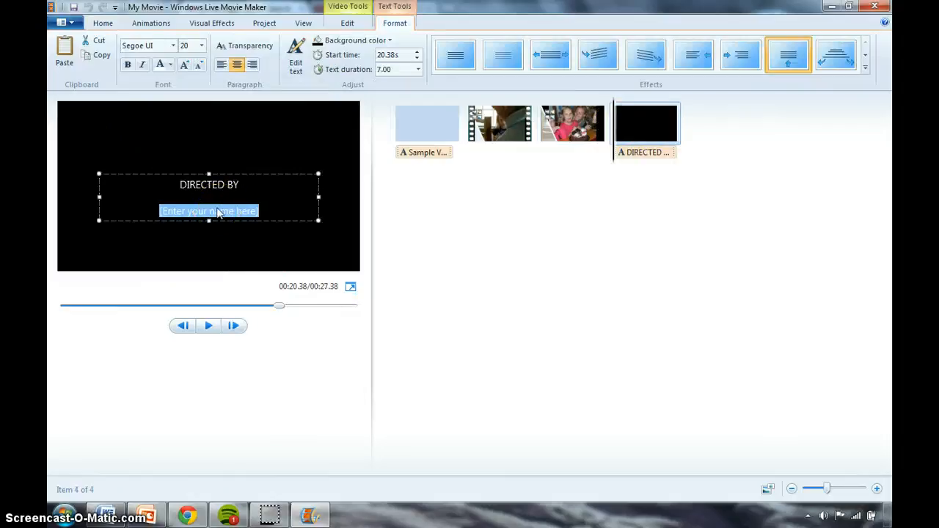
type("Jay Wassell")
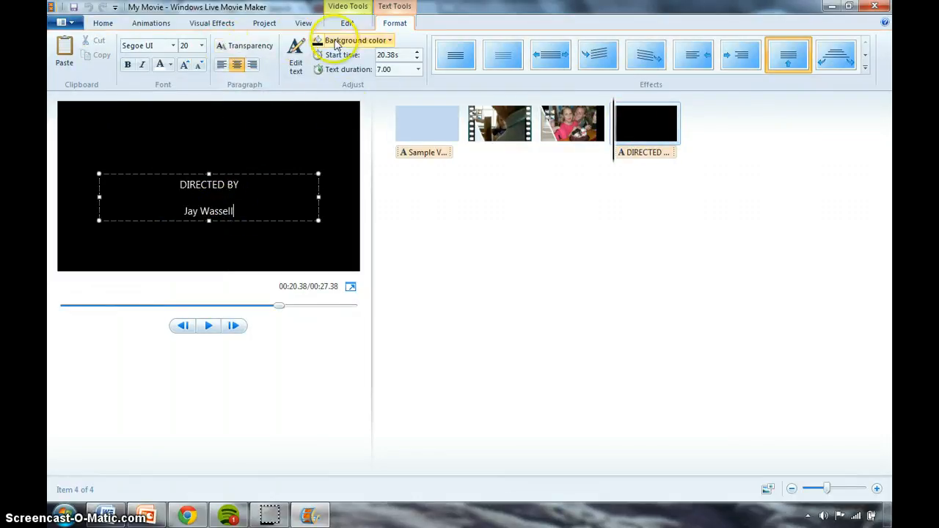
left_click(592, 162)
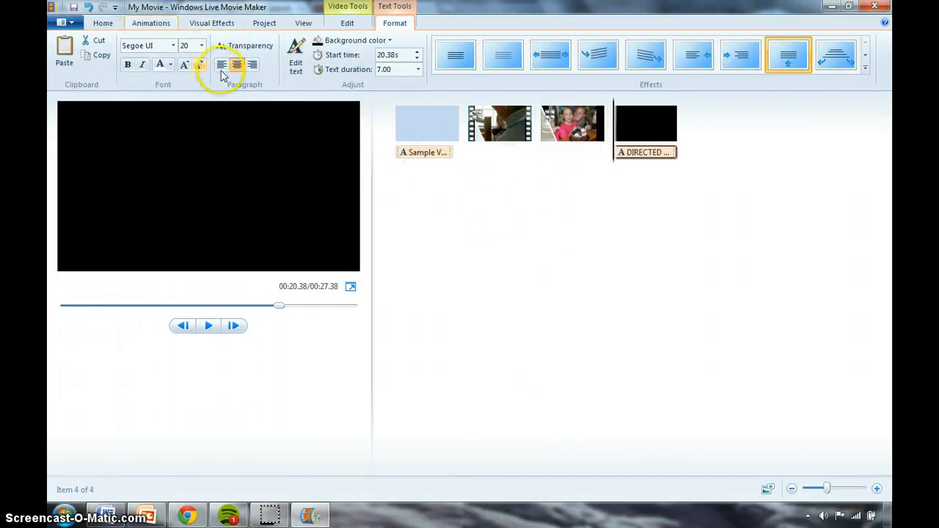
Step: Add the Sleep Away track from the Sample Music folder as music from the start of the movie
left_click(399, 113)
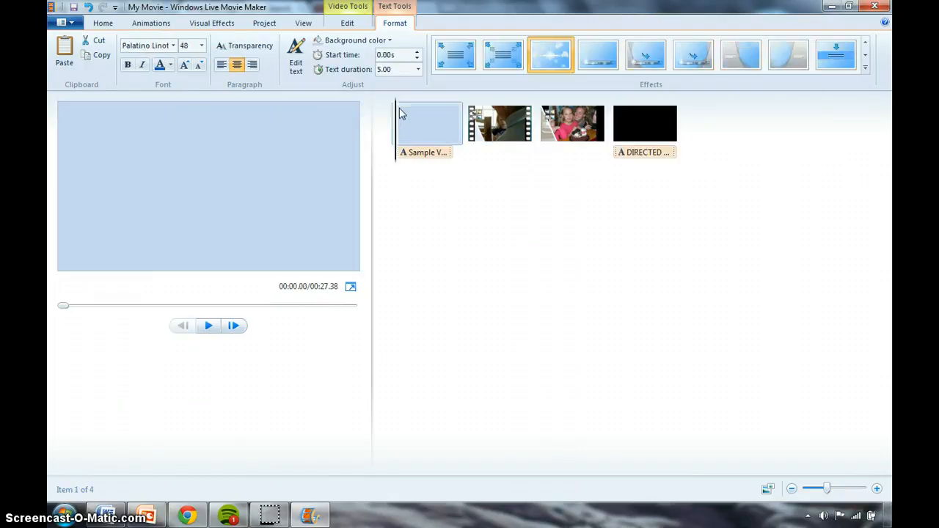
left_click(103, 23)
left_click(177, 61)
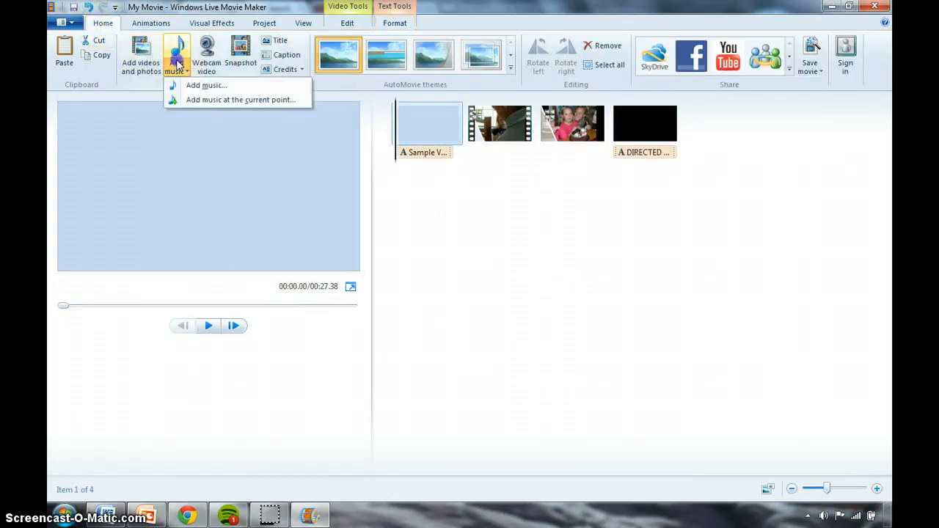
left_click(208, 88)
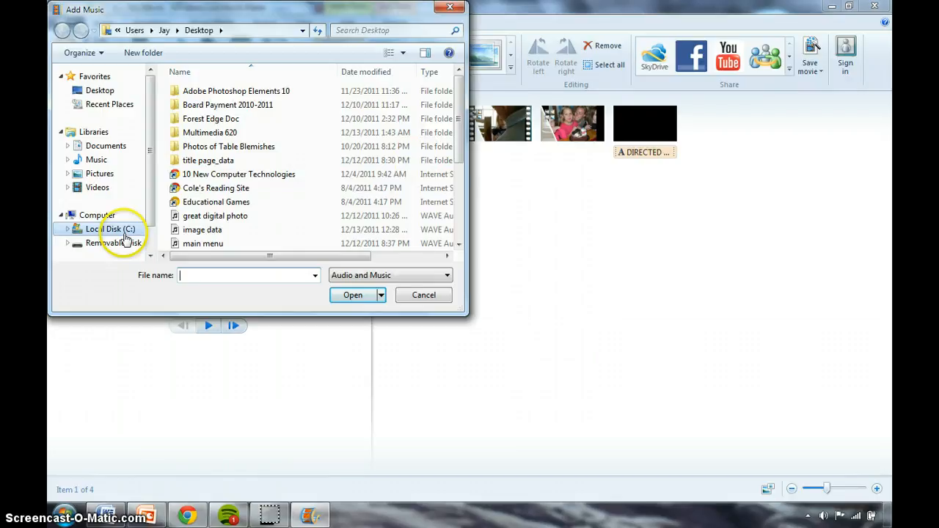
left_click(101, 164)
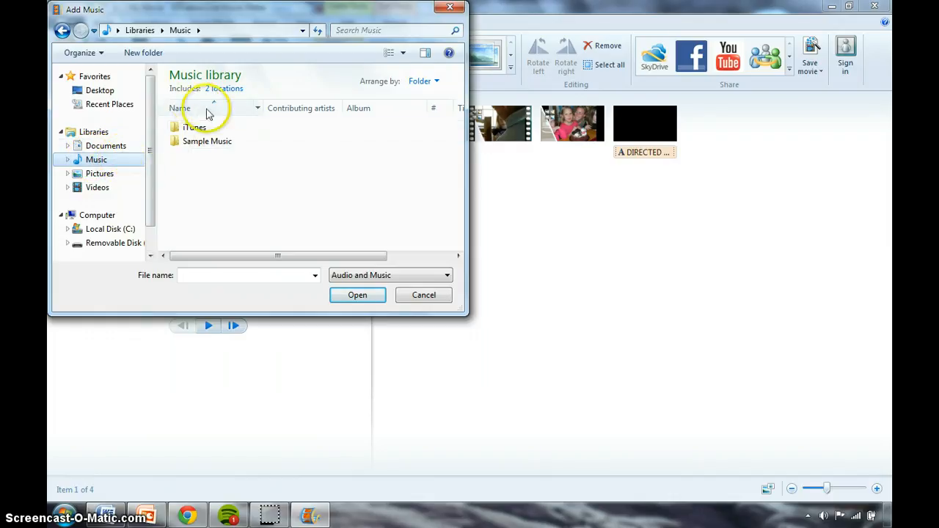
double_click(210, 142)
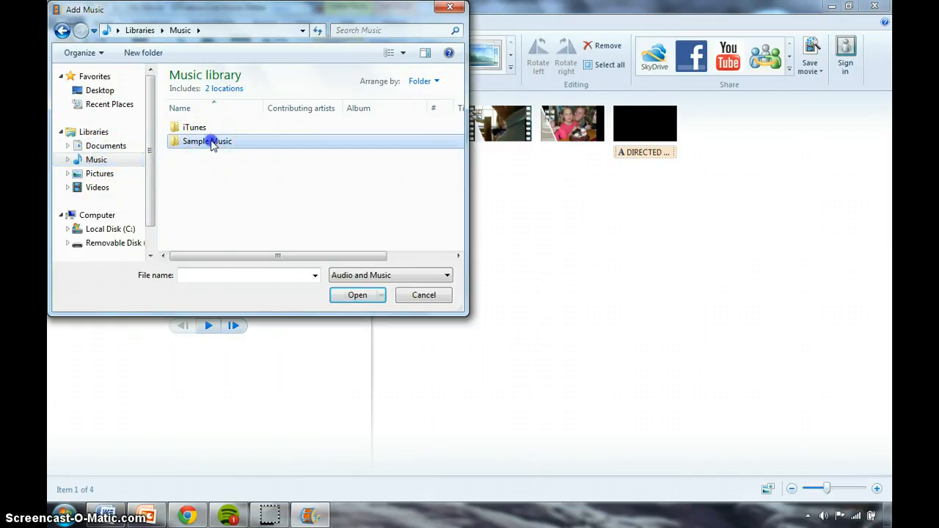
left_click(256, 178)
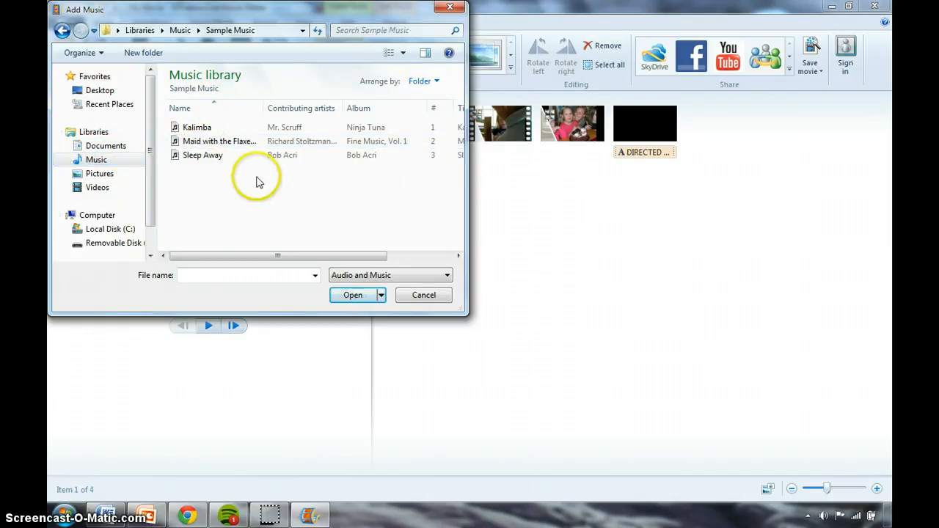
double_click(198, 158)
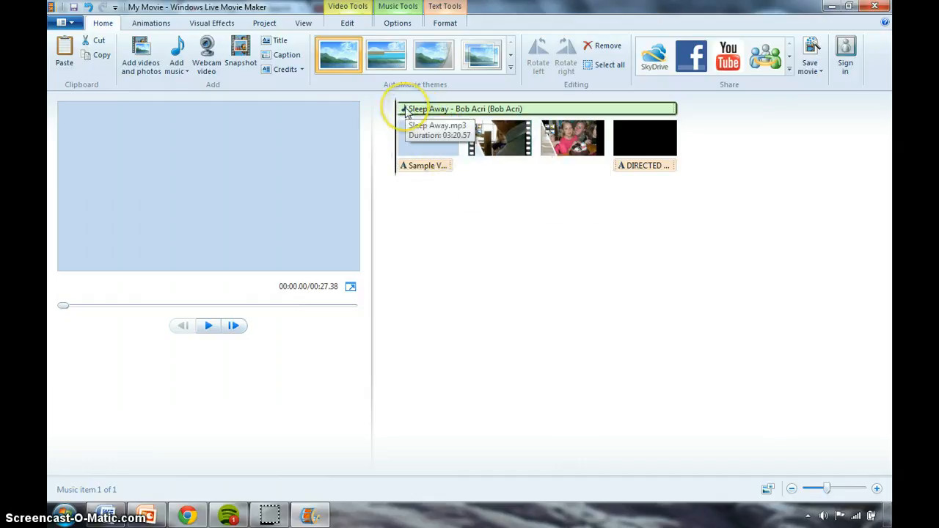
Step: Play the whole movie from the beginning to preview it with the music and the closing credit
left_click(438, 110)
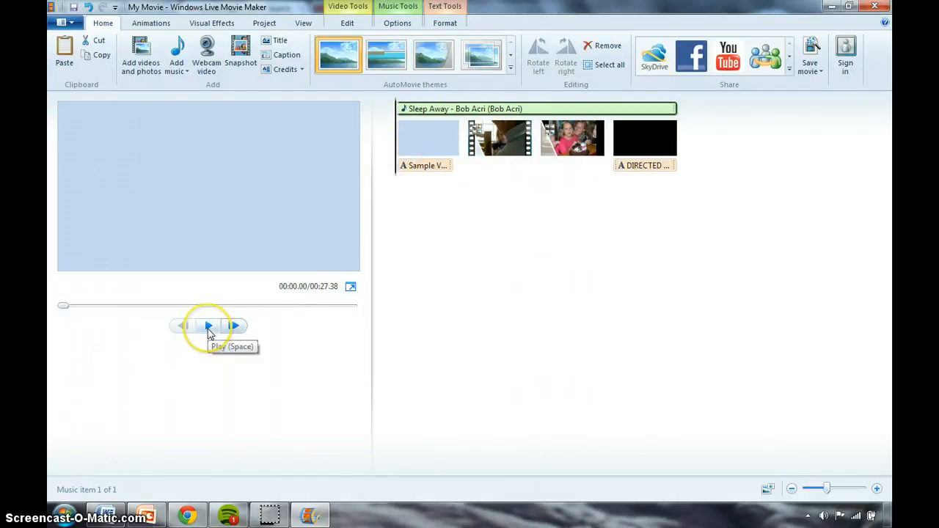
left_click(209, 327)
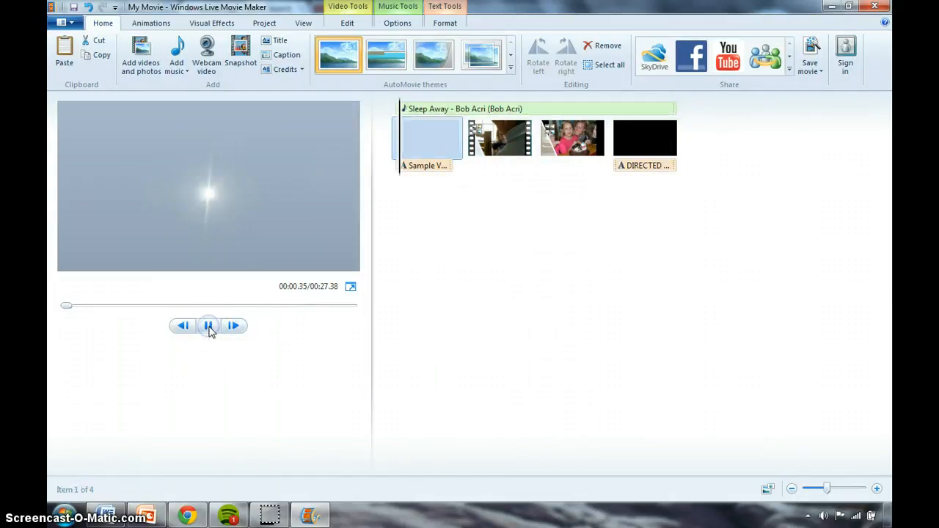
left_click(468, 307)
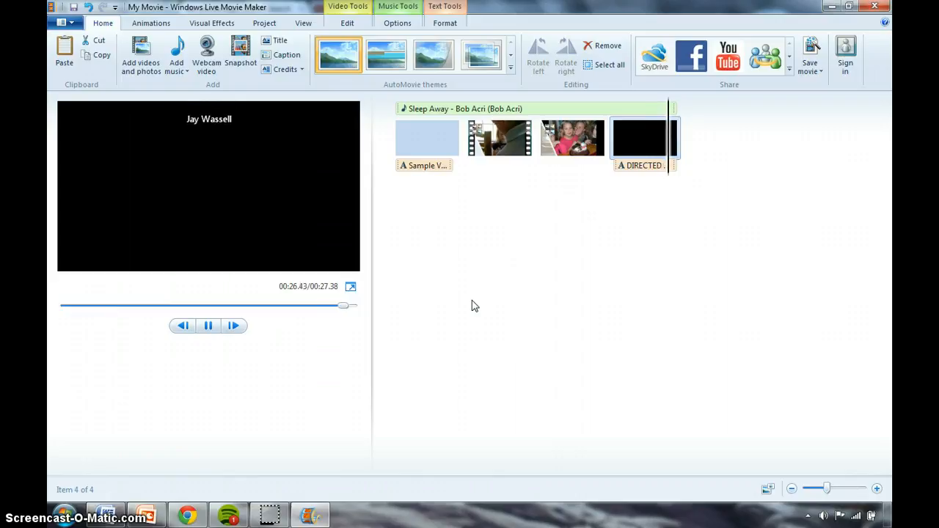
left_click(461, 283)
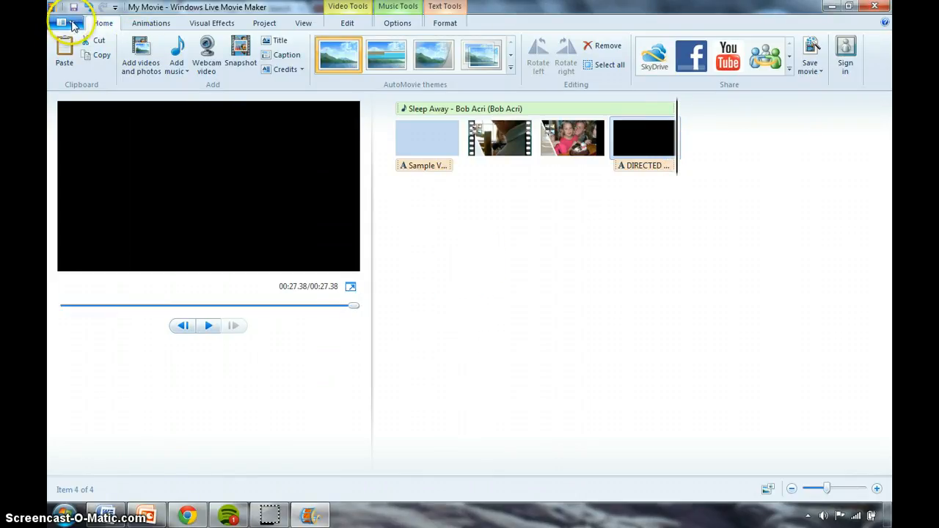
Step: Save the movie with the For computer setting to the Desktop as a Windows Media Video file named Sample Movie
left_click(69, 24)
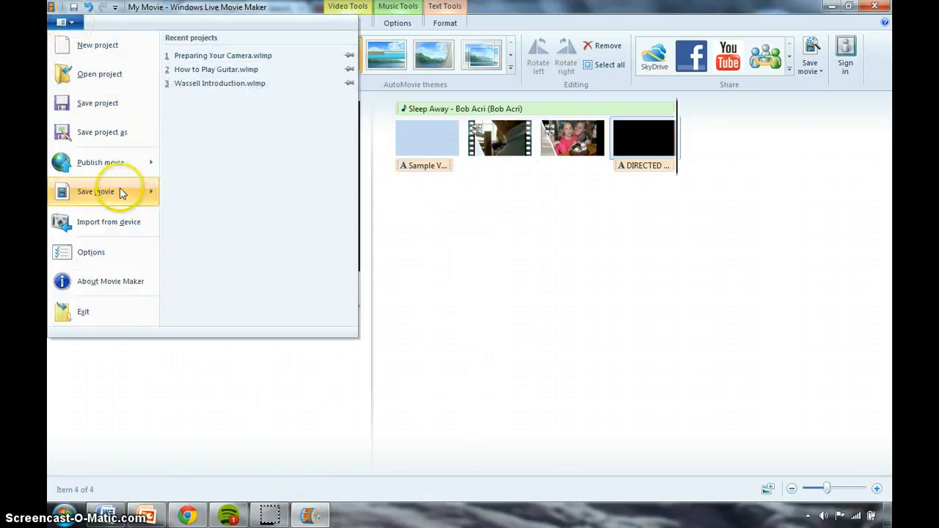
mouse_move(122, 193)
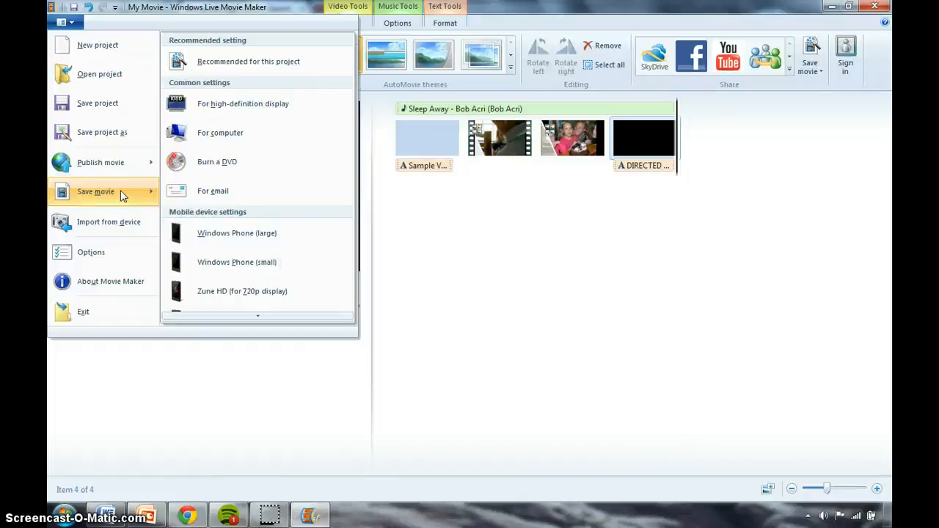
left_click(224, 135)
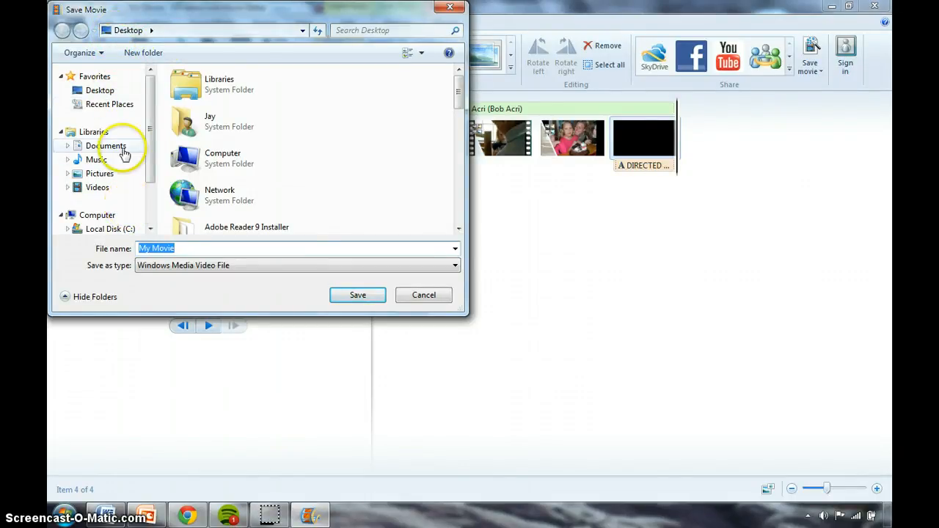
left_click(107, 93)
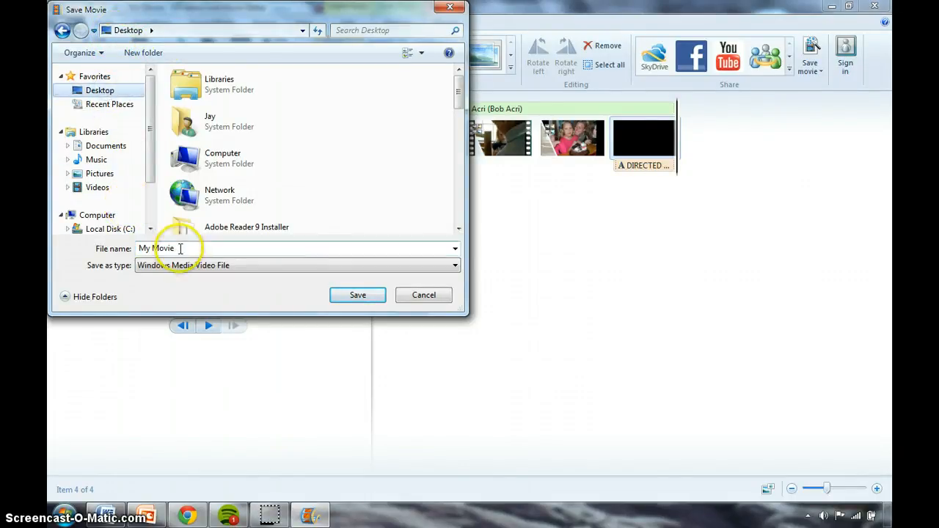
left_click(123, 253)
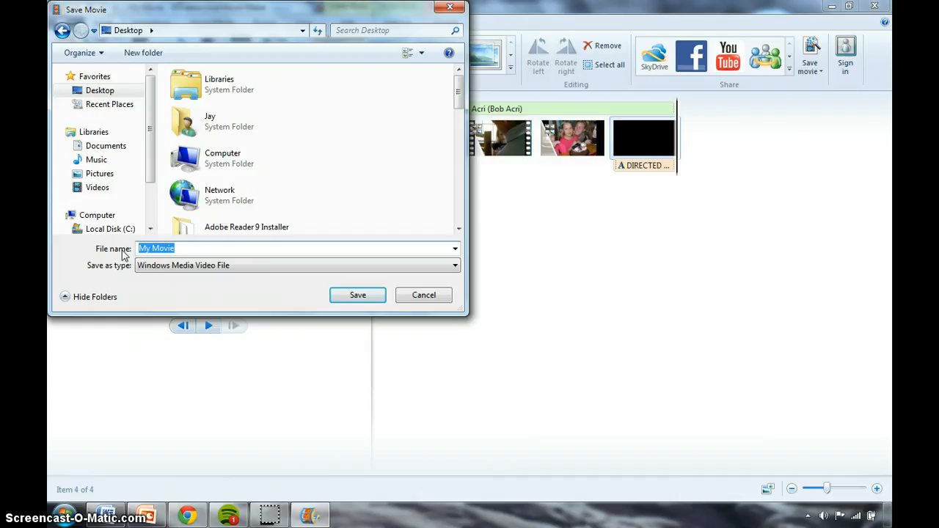
type("Sample ")
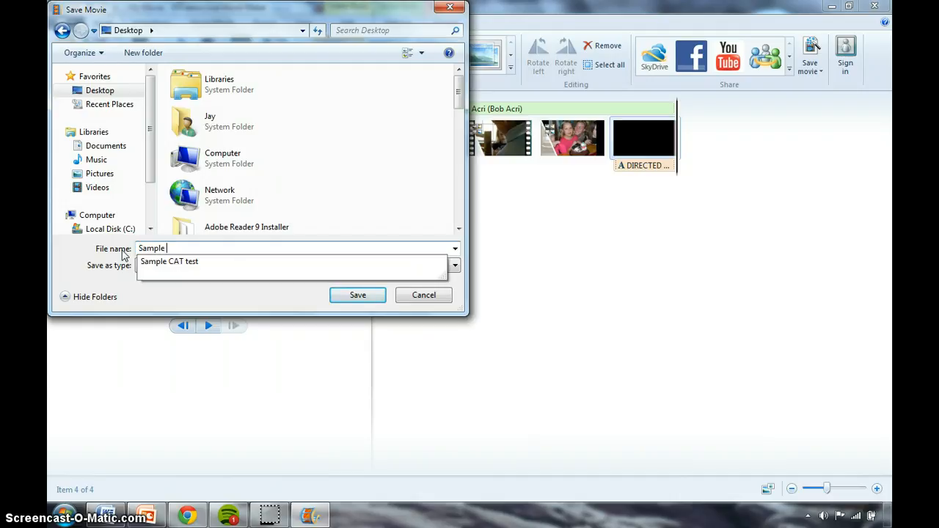
type("Movie")
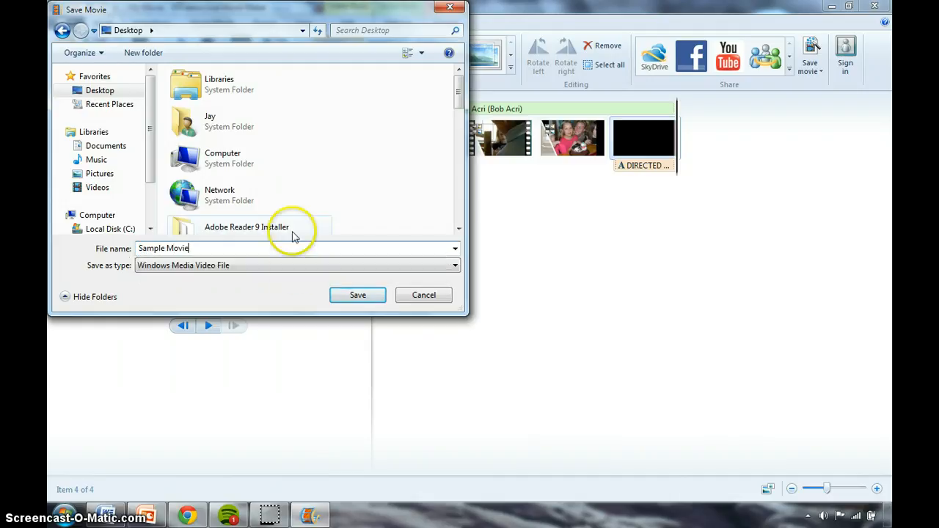
left_click(357, 296)
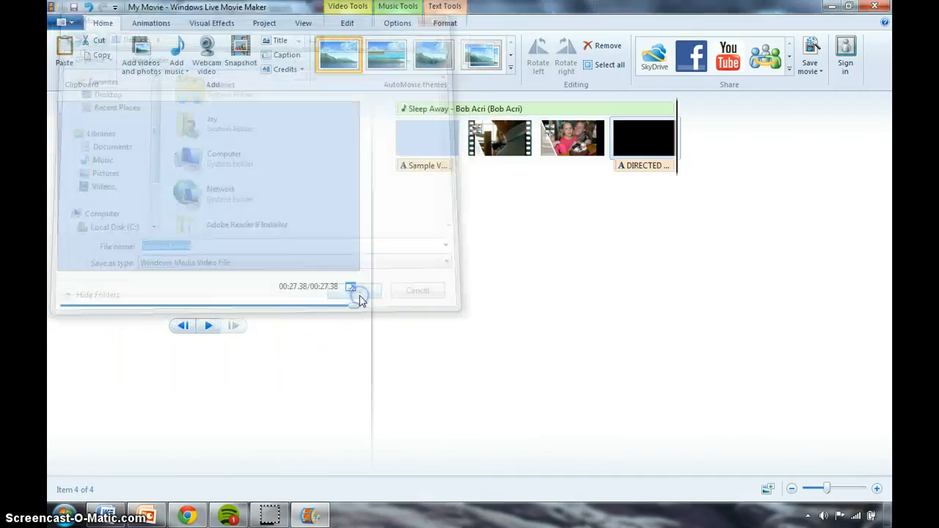